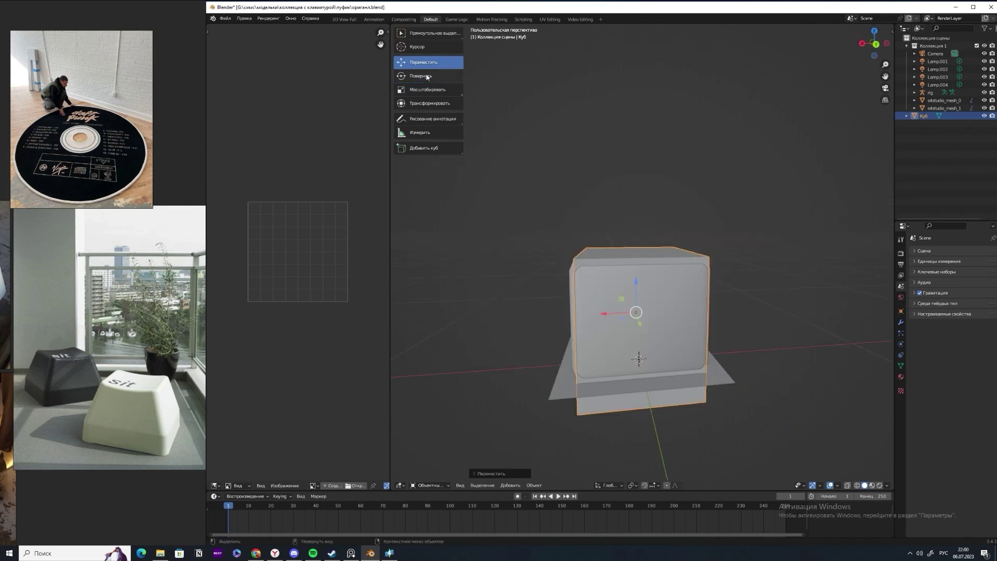
Move the old cube vertically in front view, then start rescaling it.
key("KP_1")
key("g")
key("z")
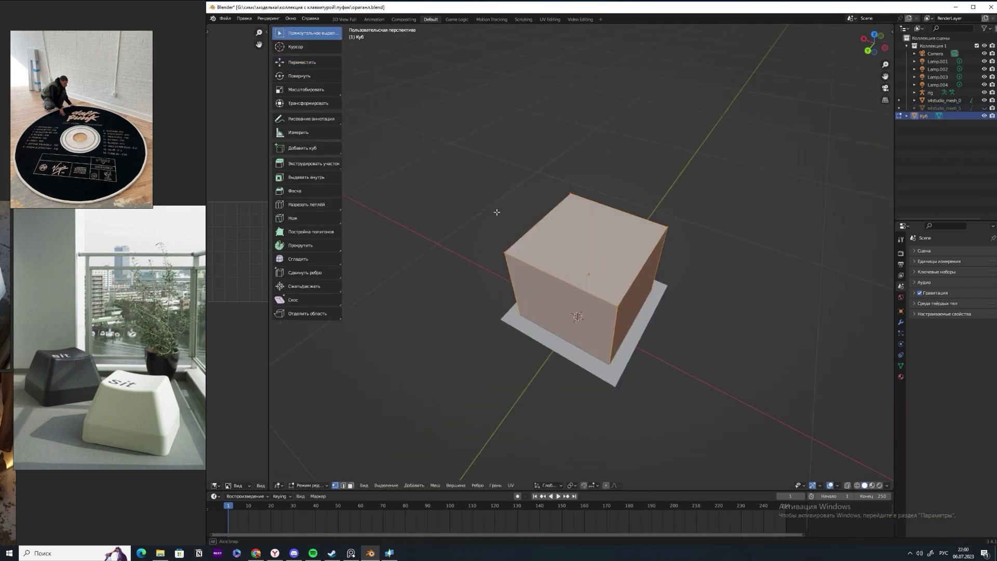
middle_click_drag(759, 403, 634, 309)
key("shift+space")
key("s")
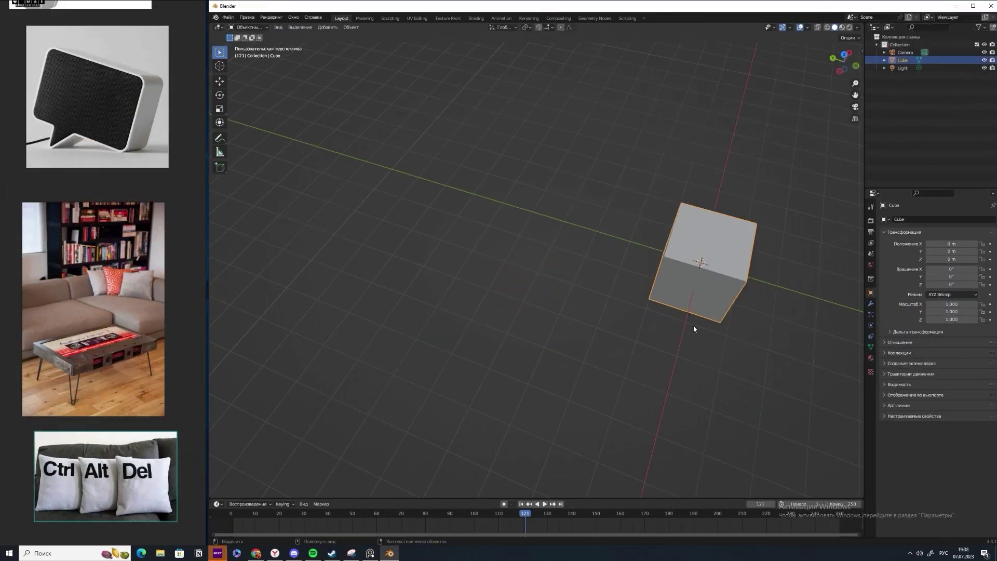
In Edit Mode, select the cube's bottom edge with the Move tool.
left_click(220, 81)
left_click(607, 255)
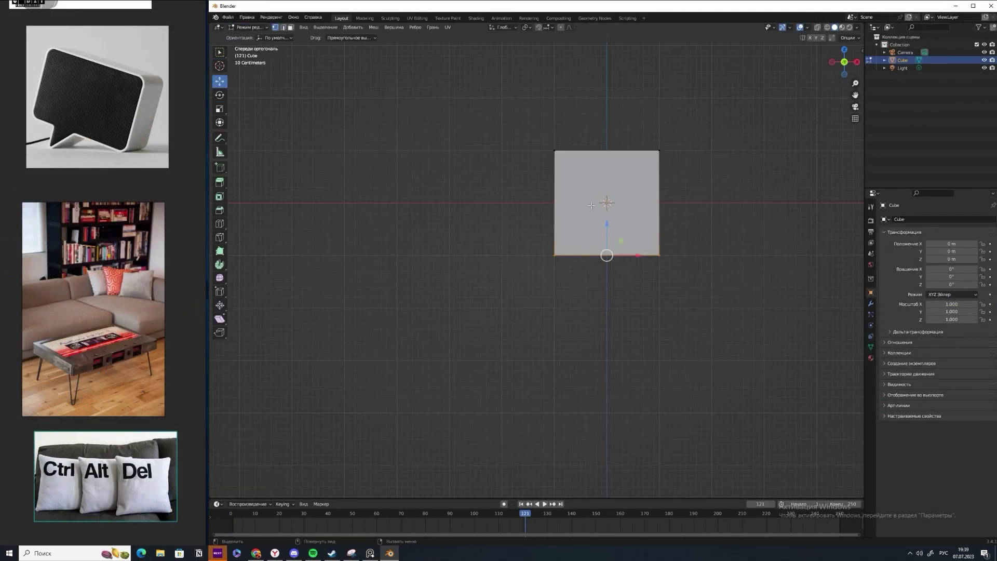
left_click(433, 27)
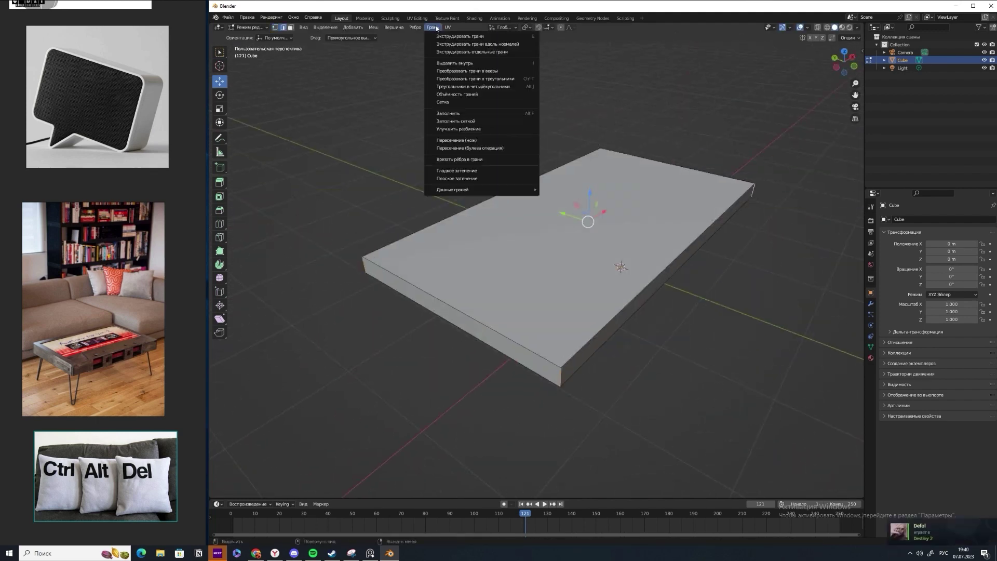
left_click(247, 27)
Select the slab's top face from top view and check it in perspective.
key("KP_7")
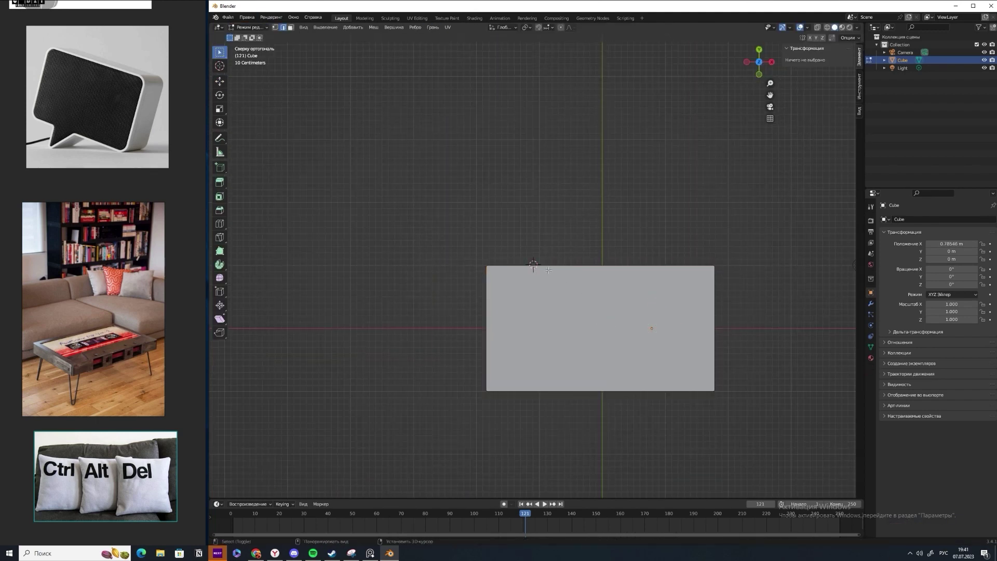
left_click(548, 270)
middle_click_drag(548, 270, 551, 245)
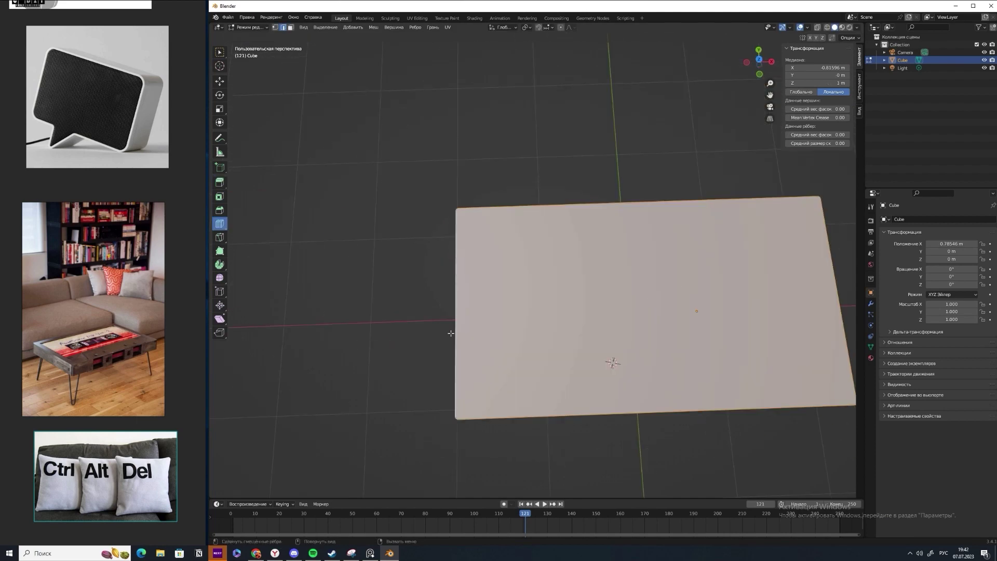
key("w")
middle_click_drag(451, 333, 364, 260)
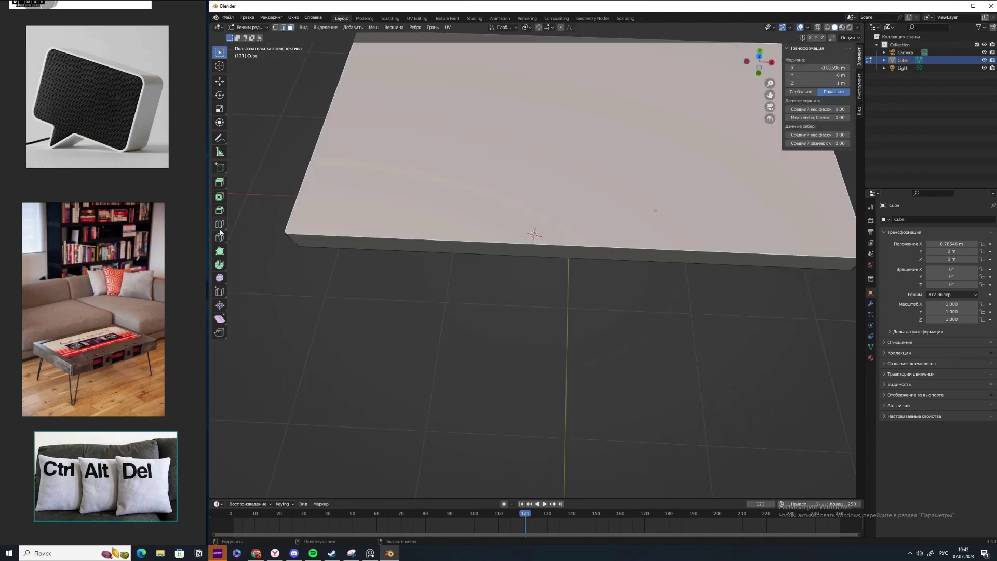
left_click(220, 196)
Inset the slab's top face to leave a rim and sink it below the rim.
middle_click_drag(395, 234, 510, 231)
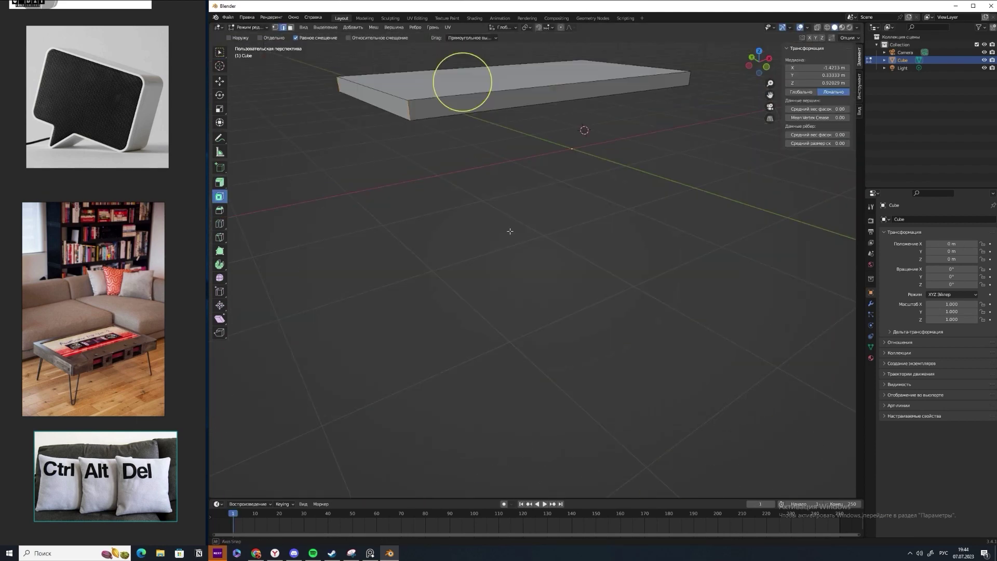
scroll(510, 231, "up", 5)
mouse_move(510, 231)
left_mouse_down()
mouse_move(489, 244)
mouse_move(513, 218)
left_mouse_up()
left_click(219, 81)
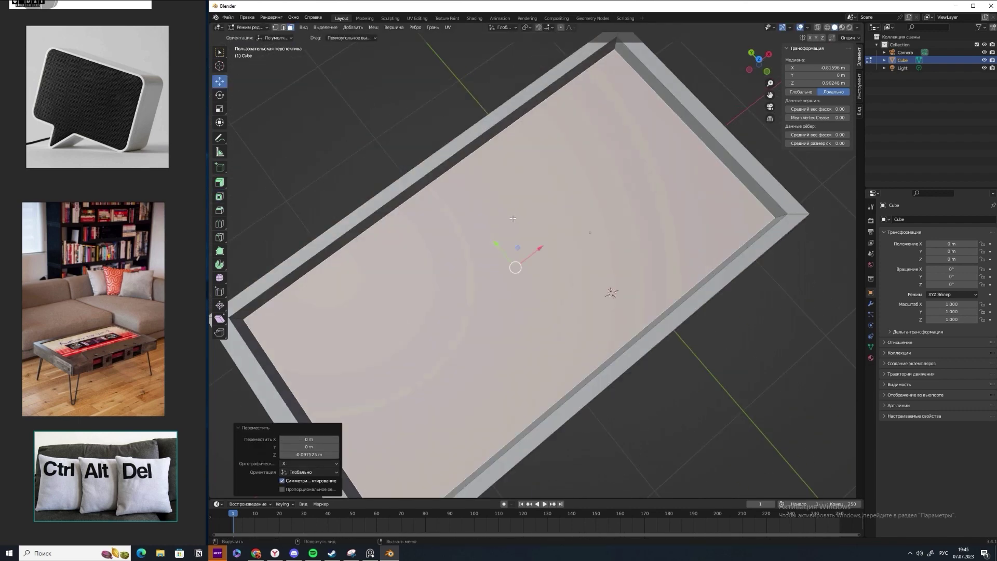
key("KP_7")
middle_click_drag(513, 218, 652, 330)
Knife-cut the cassette window shape into the top and extrude it downward.
key("KP_7")
left_click(220, 237)
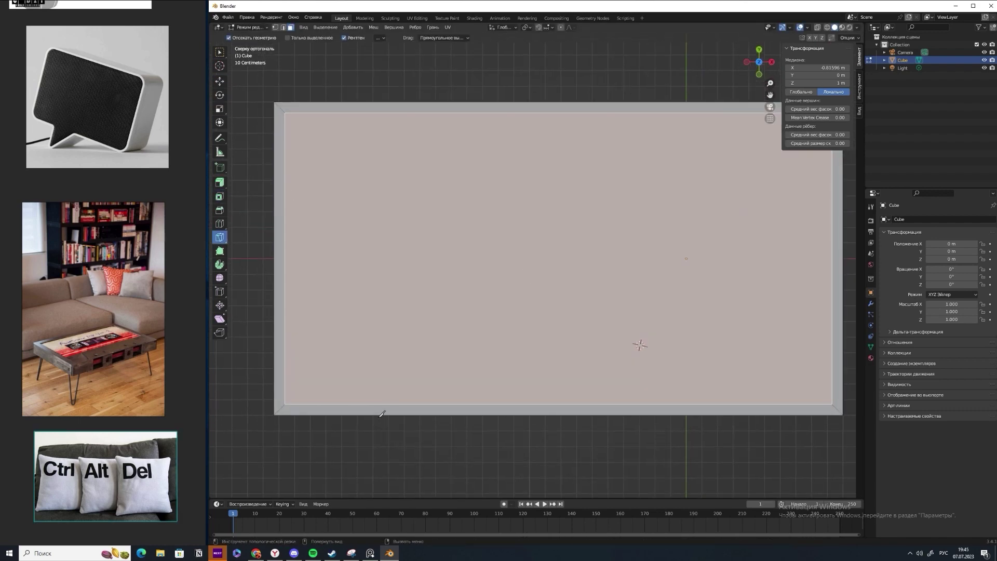
key("Return")
middle_click_drag(704, 348, 509, 234)
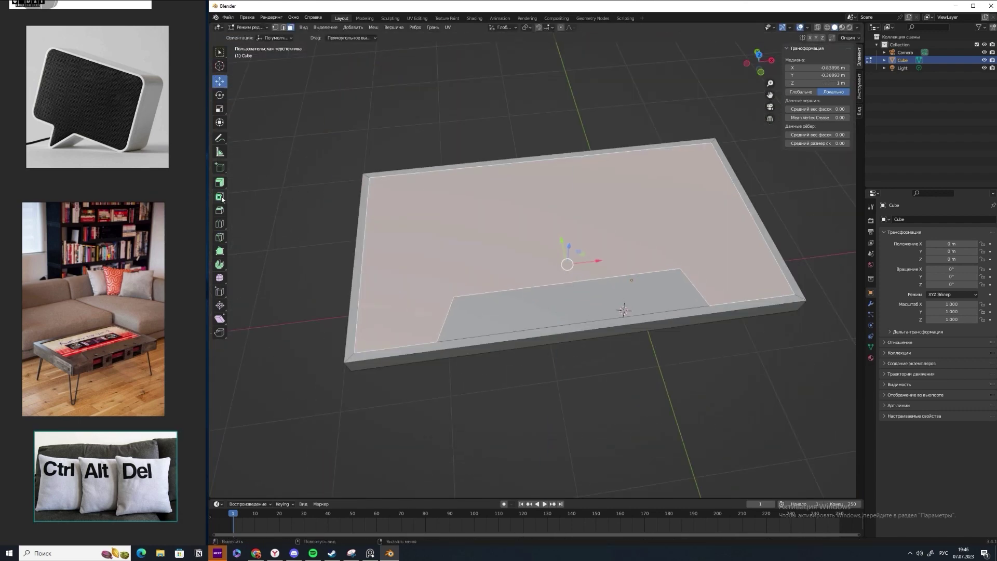
left_click(220, 182)
left_click_drag(499, 223, 508, 235)
key("KP_7")
Add a small screw-hole cylinder and place scaled copies near the top's edge.
key("Tab")
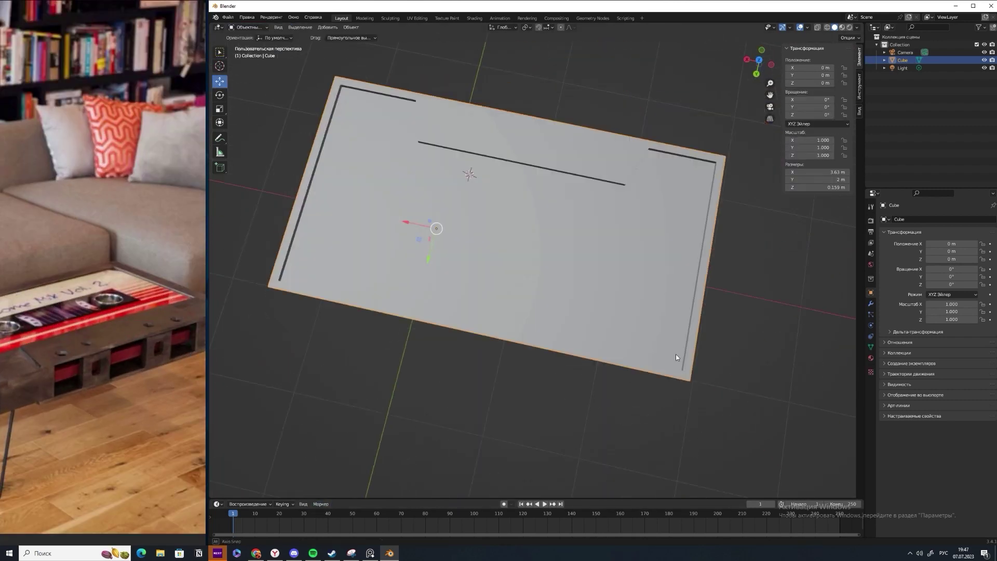
key("shift+a")
left_click(676, 354)
key("s")
mouse_move(615, 225)
middle_mouse_down()
mouse_move(715, 257)
mouse_move(675, 244)
middle_mouse_up()
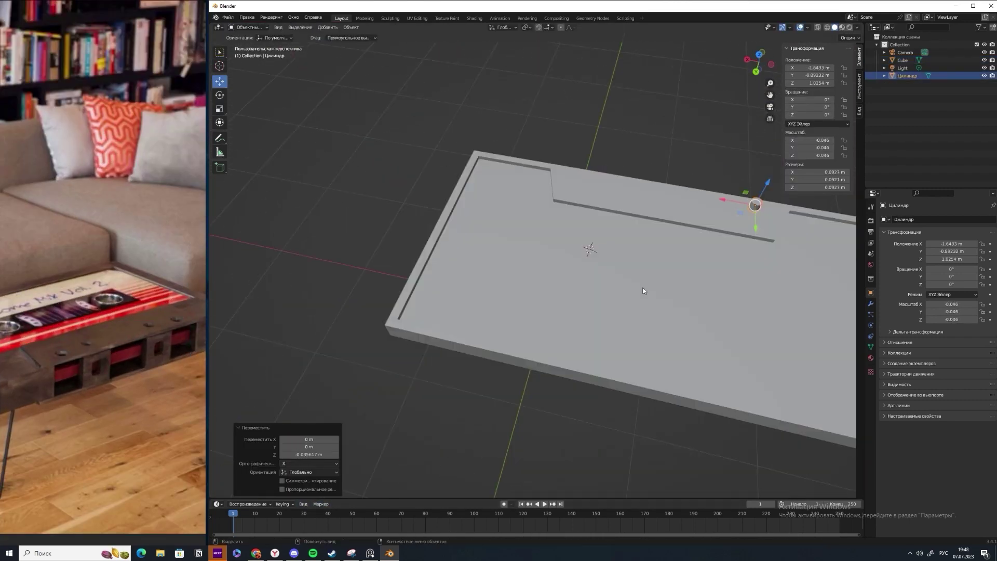
left_click_drag(732, 260, 735, 251)
right_click(639, 180)
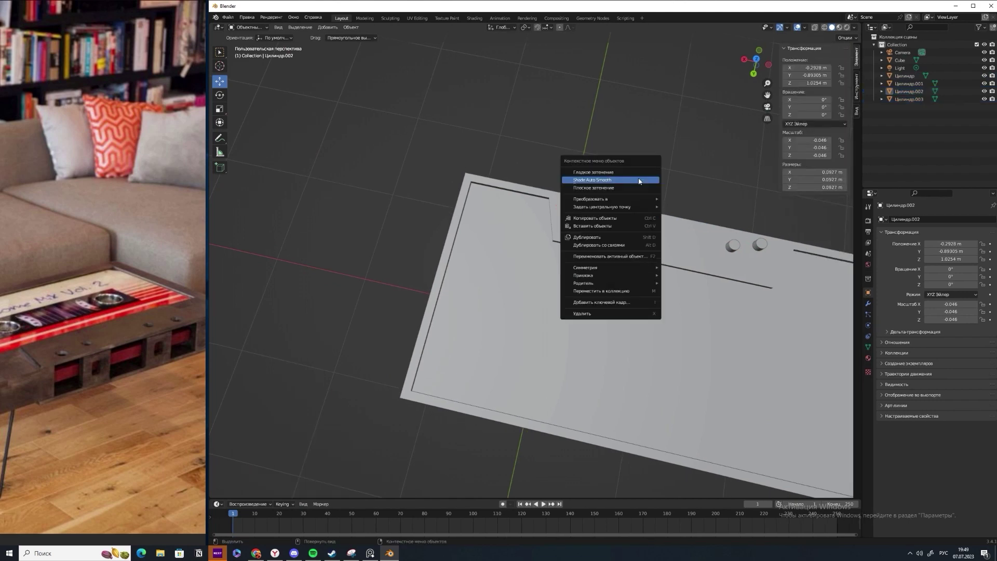
middle_click_drag(586, 228, 467, 270)
key("Delete")
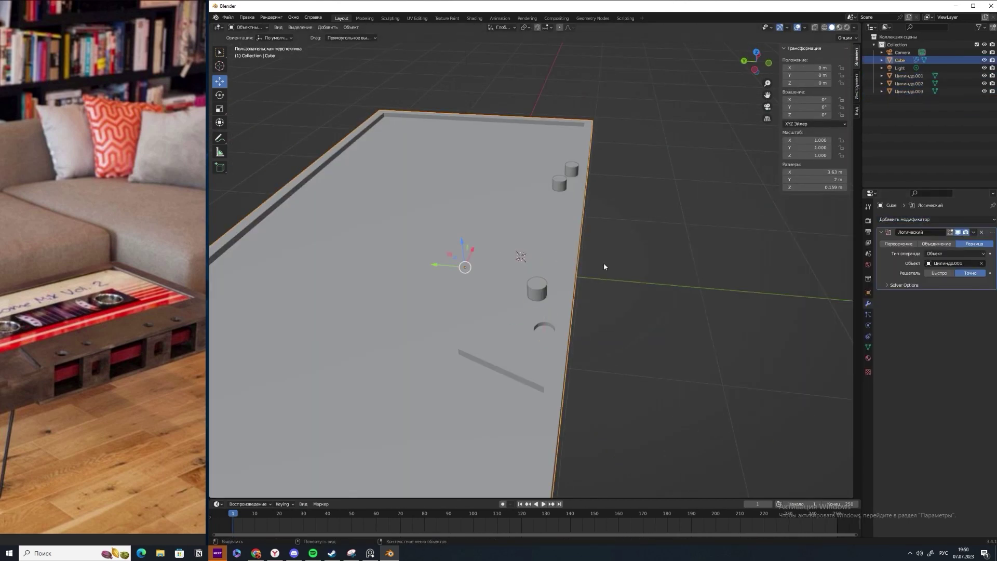
Cut the holes into the table top with a Boolean modifier, then remove the cutting cylinders.
left_click(935, 219)
left_click(813, 259)
middle_click_drag(569, 167, 576, 290)
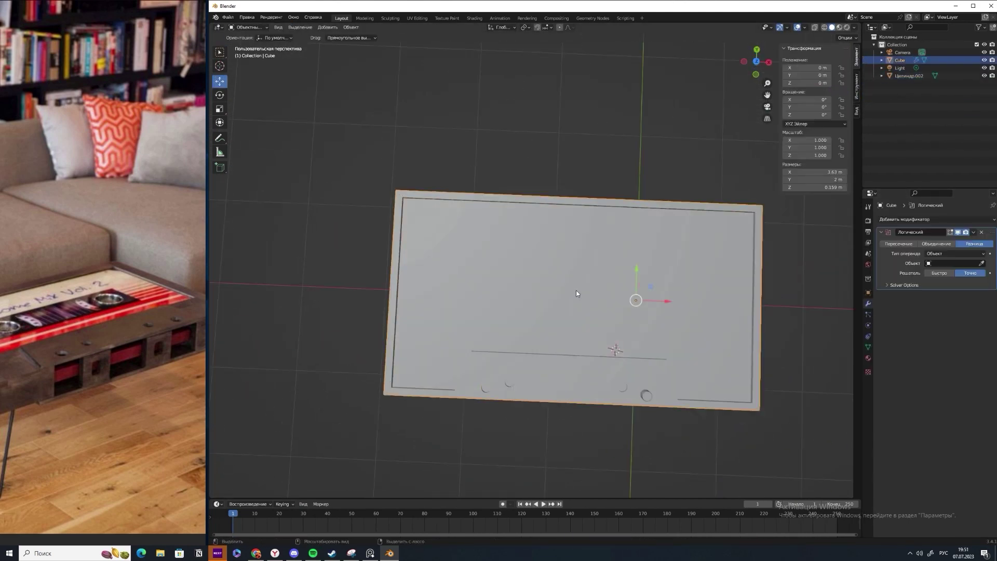
key("ctrl+z")
key("ctrl+z")
key("ctrl+z")
middle_click_drag(317, 322, 572, 219)
key("Delete")
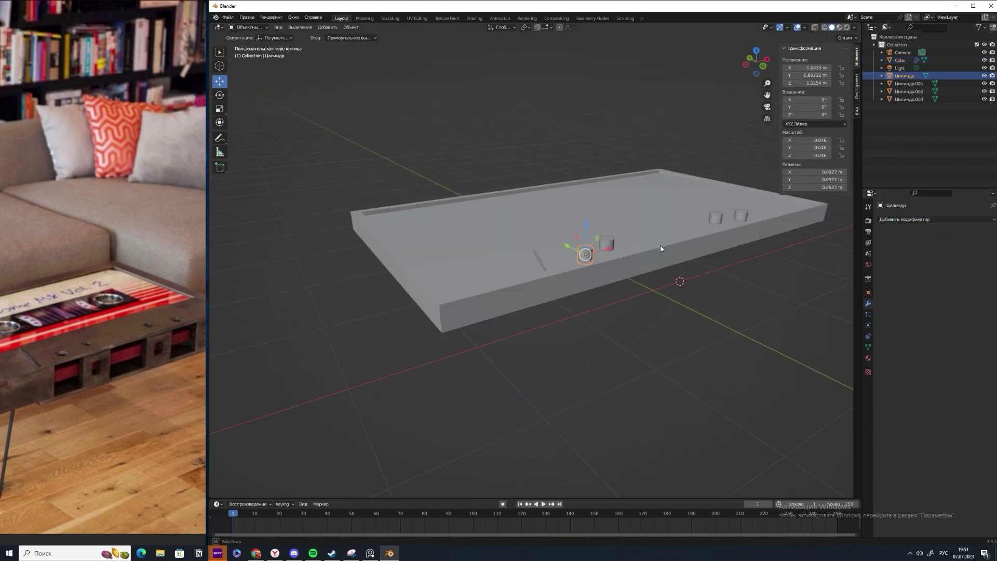
left_click(906, 219)
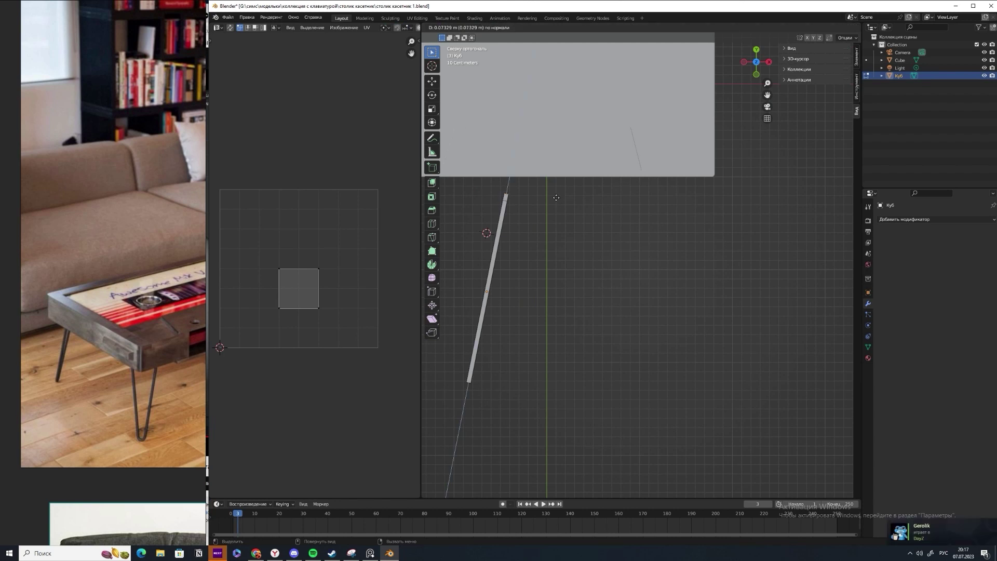
Select the leg rod and position its mirrored half beside the table.
left_click(585, 223)
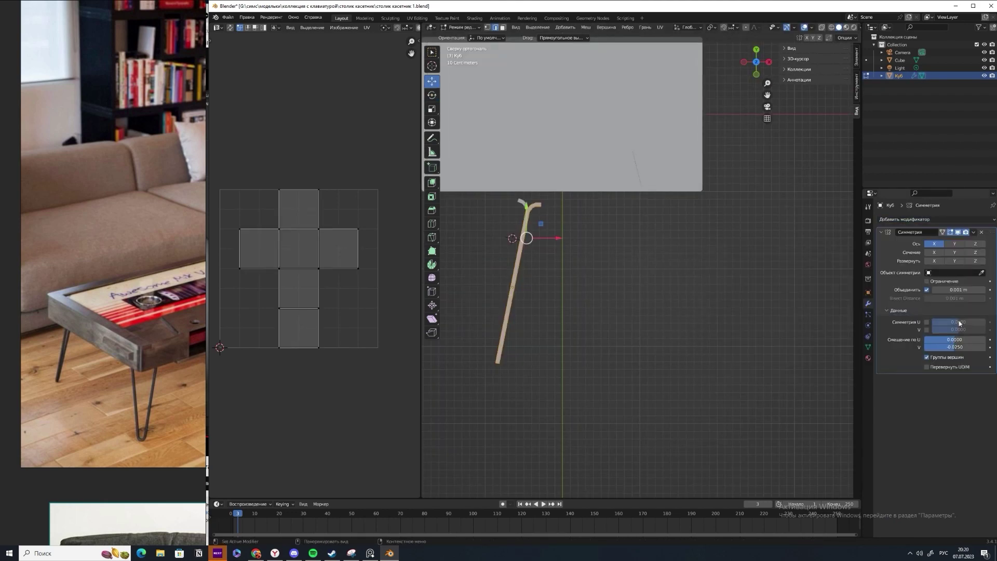
left_click(547, 276)
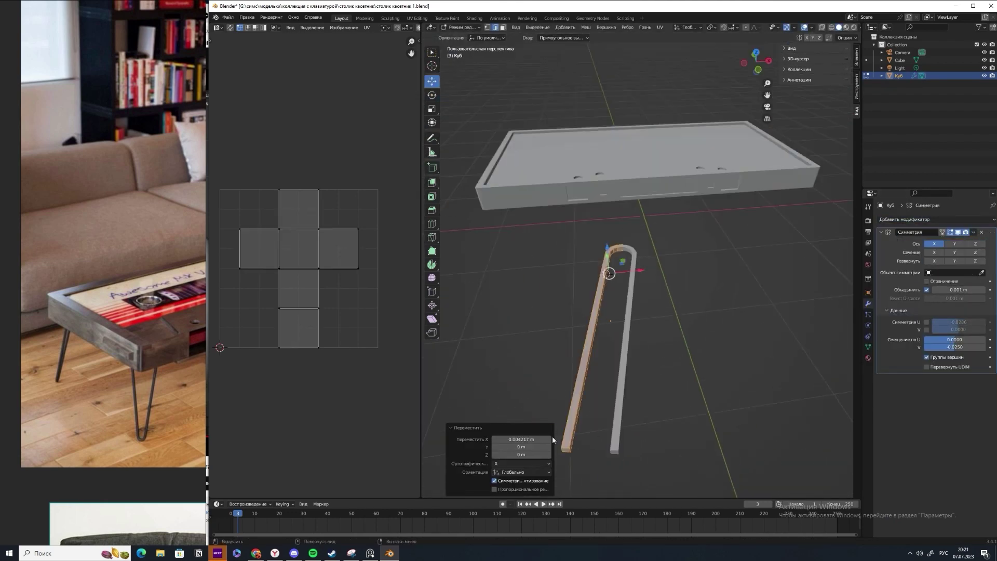
mouse_move(546, 276)
middle_mouse_down()
mouse_move(618, 232)
mouse_move(461, 296)
middle_mouse_up()
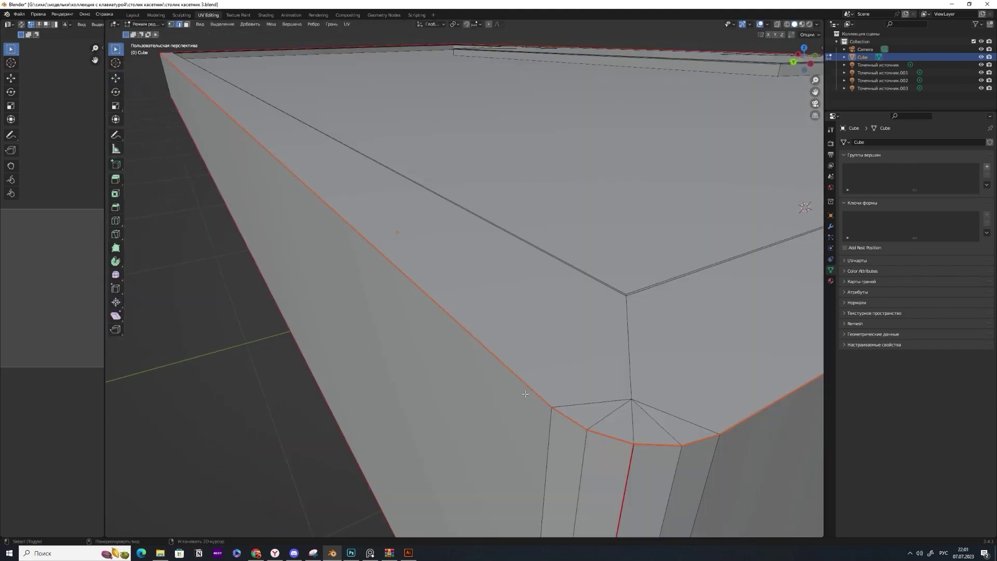
Zoom out from the bevelled corner to view the whole table.
middle_click_drag(623, 108, 523, 390)
scroll(523, 390, "down", 3)
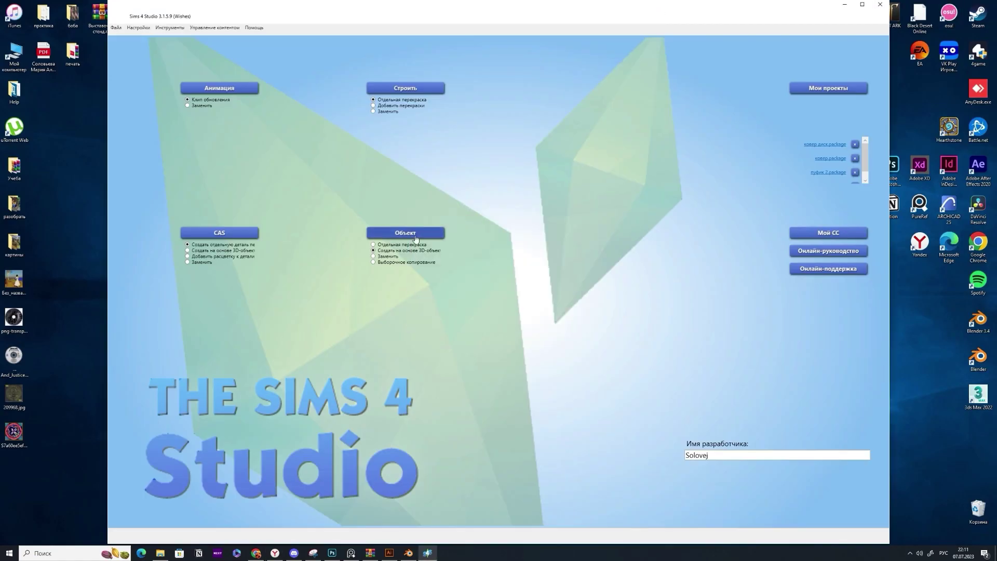
Start a new Sims 4 Studio object using 'Создать на основе 3D-объекта'.
left_click(417, 234)
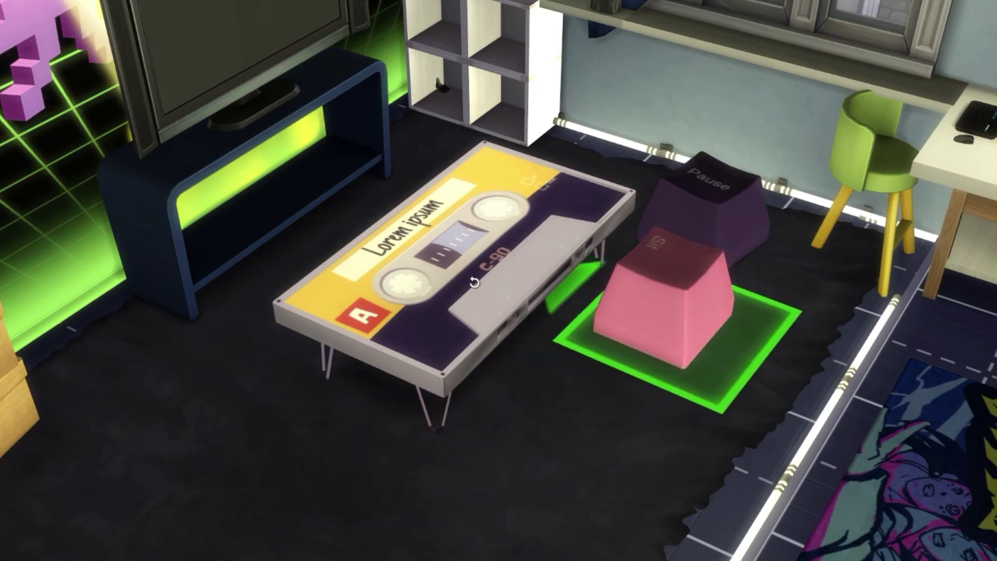
Place the Sit and Pause poufs around the table and set a small decoration on it.
left_click(451, 297)
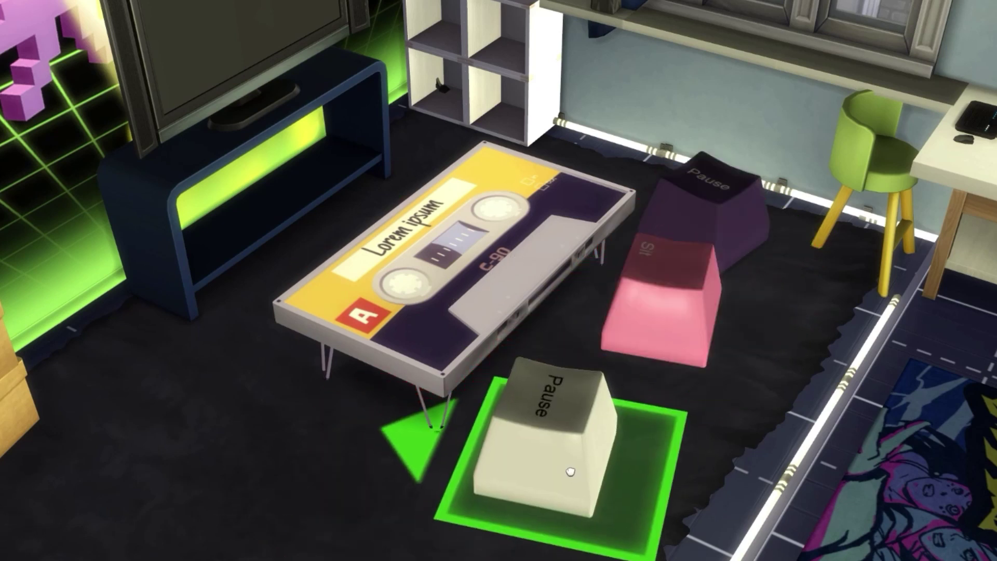
left_click_drag(570, 471, 460, 280)
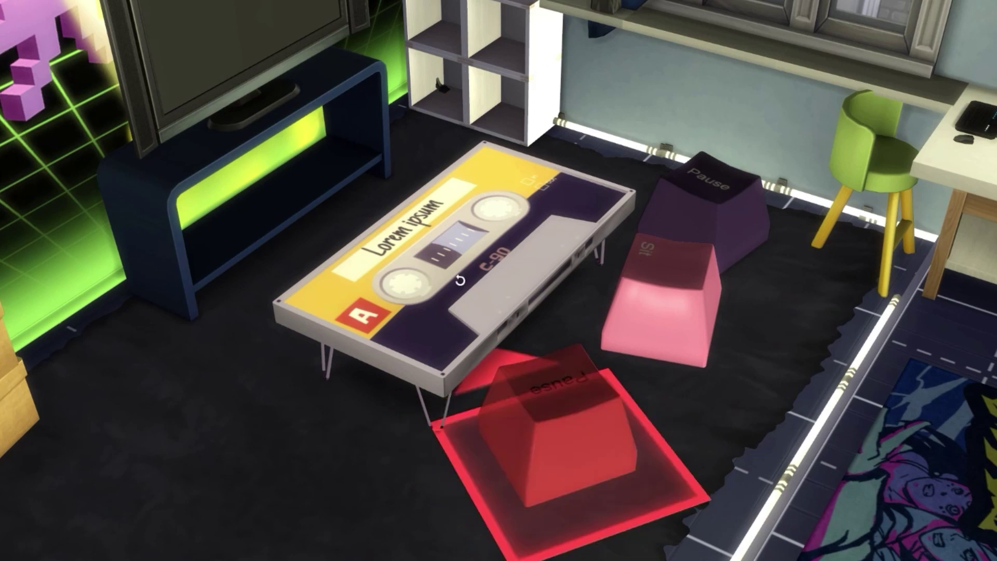
left_click(565, 487)
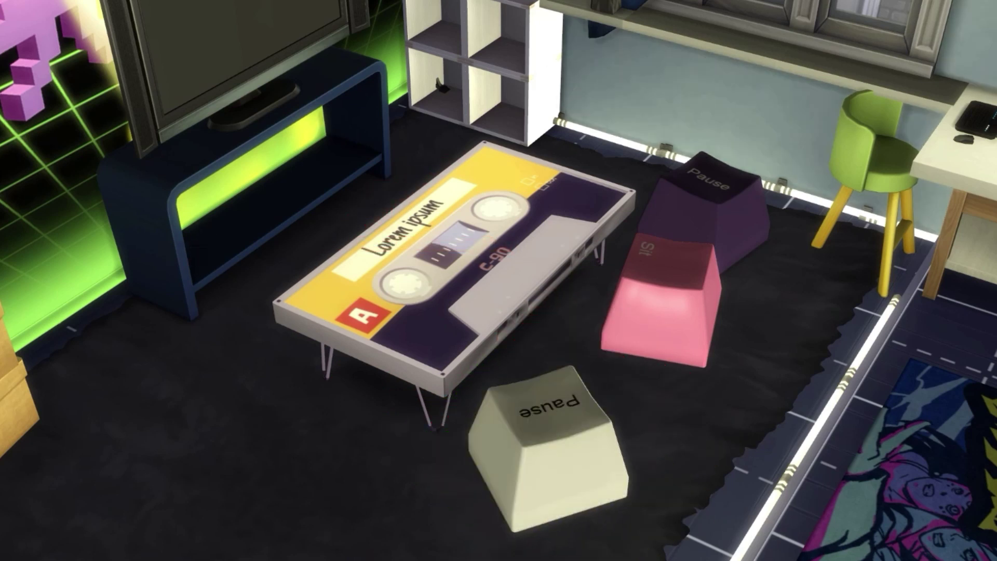
left_click(503, 179)
left_click(519, 234)
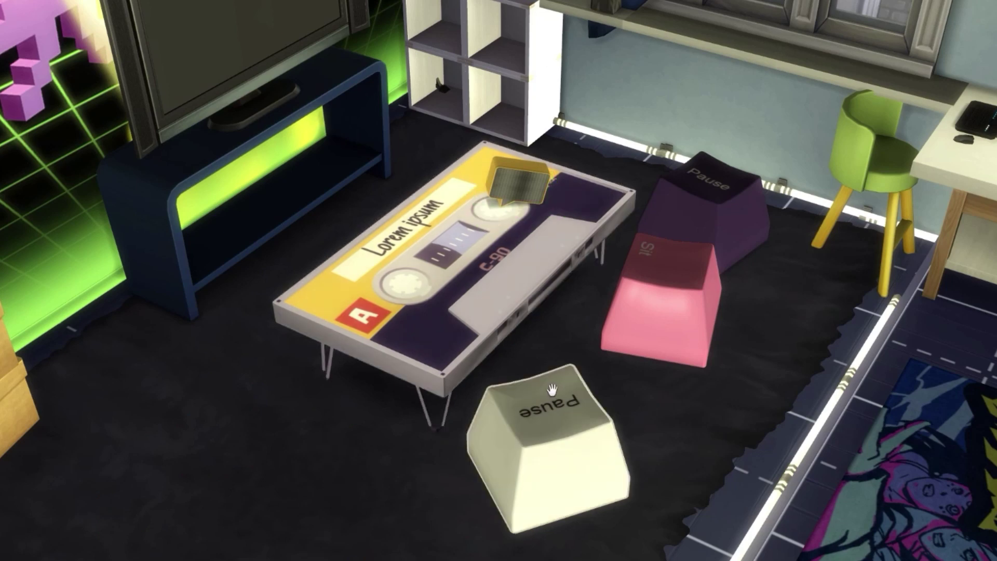